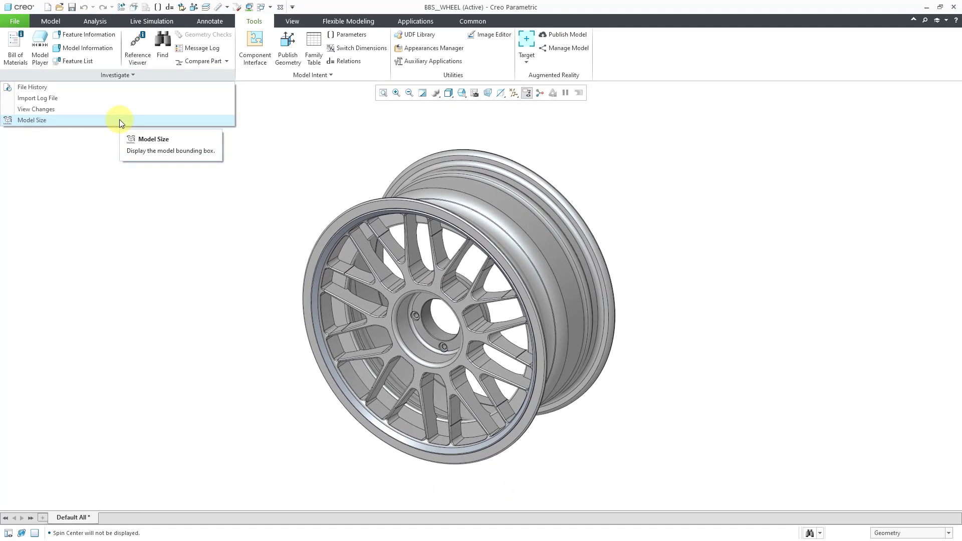
# Display the wheel part's bounding box with the Model Size tool.
pyautogui.click(192, 193)
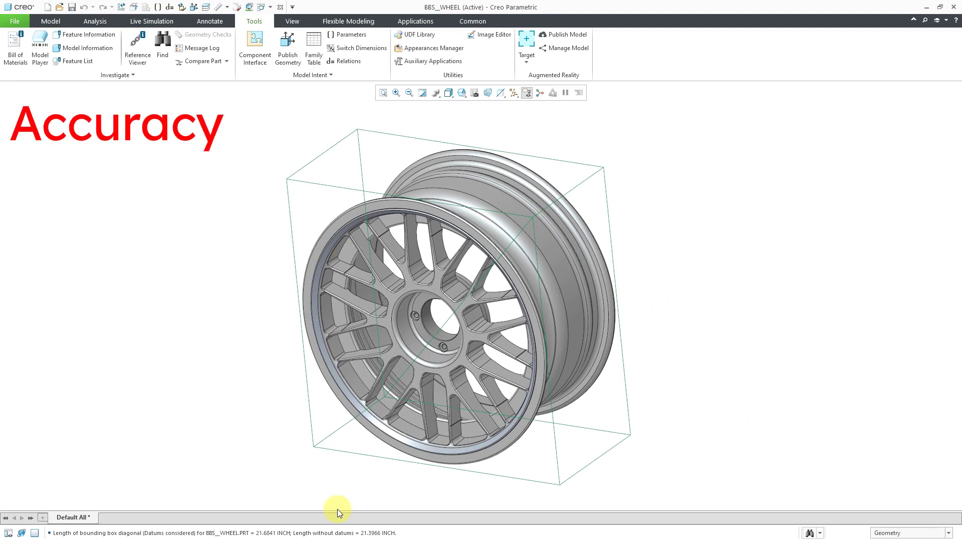
# Inspect the wheel's accuracy settings in the model properties, preview the Absolute option, and cancel without regenerating.
pyautogui.click(15, 23)
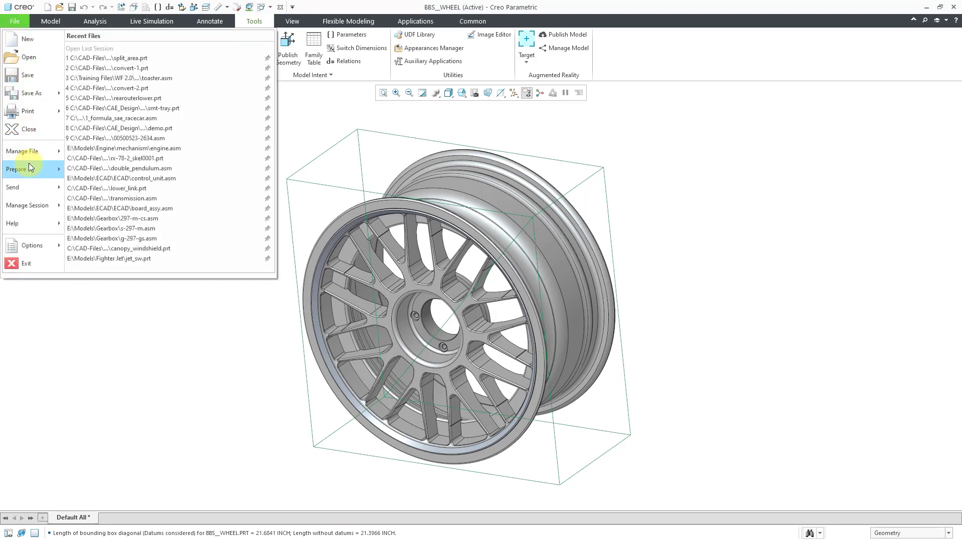
pyautogui.moveTo(28, 164)
pyautogui.click(152, 58)
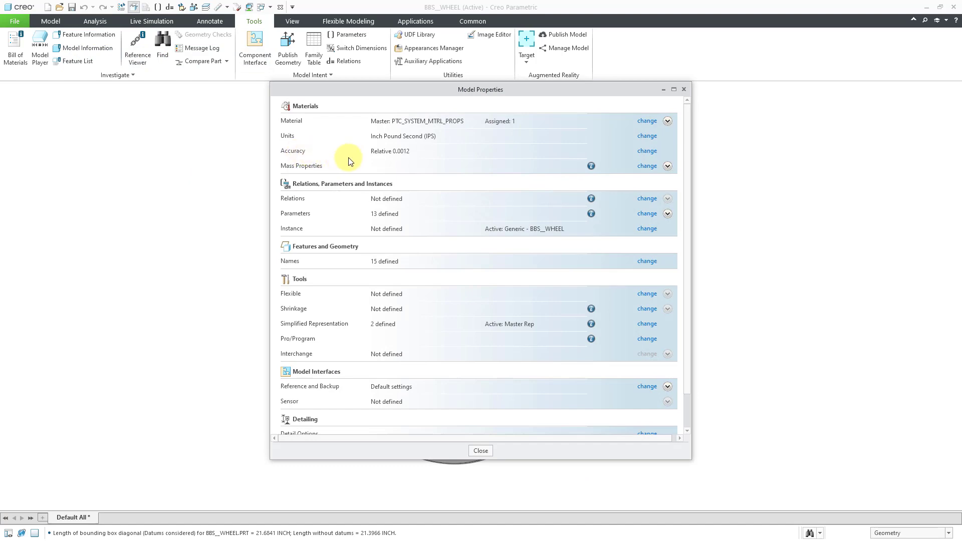
pyautogui.click(650, 151)
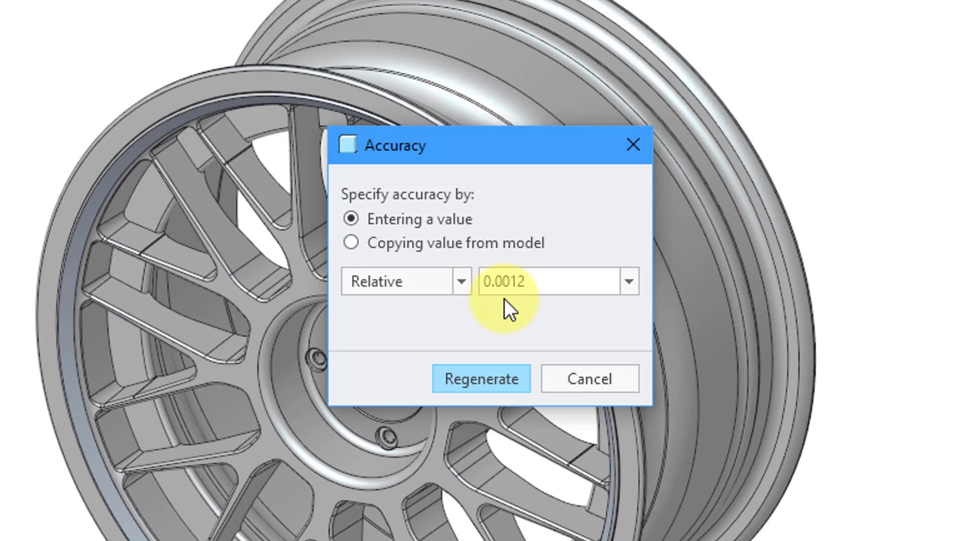
pyautogui.click(460, 282)
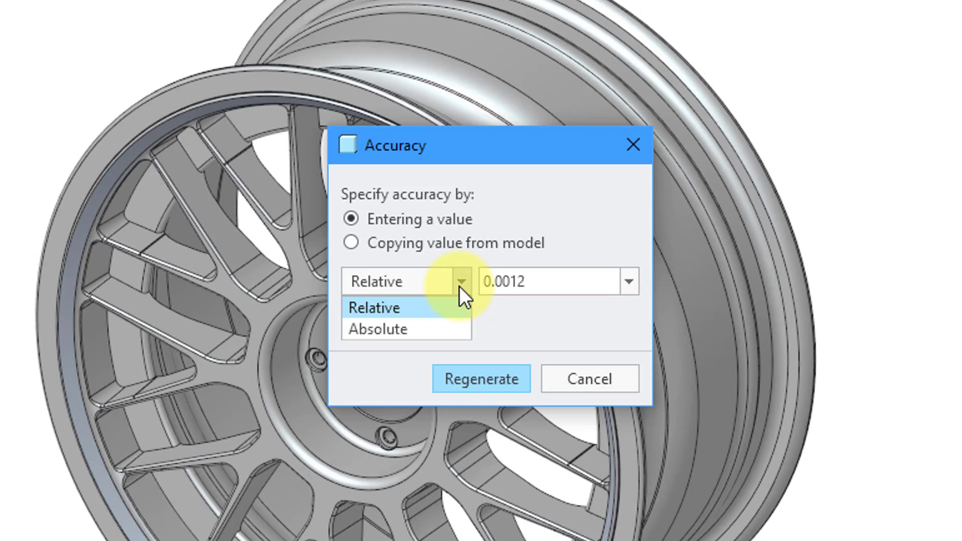
pyautogui.click(451, 329)
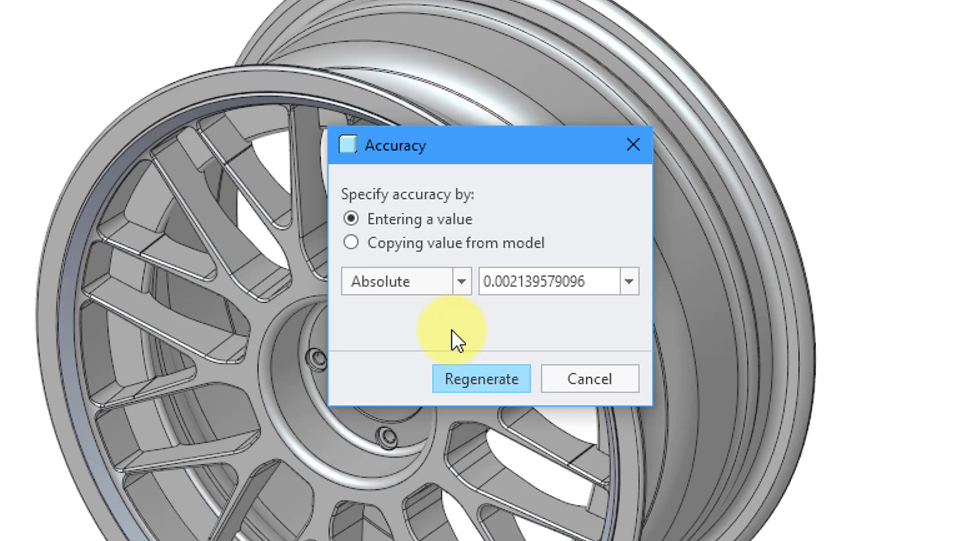
pyautogui.click(462, 280)
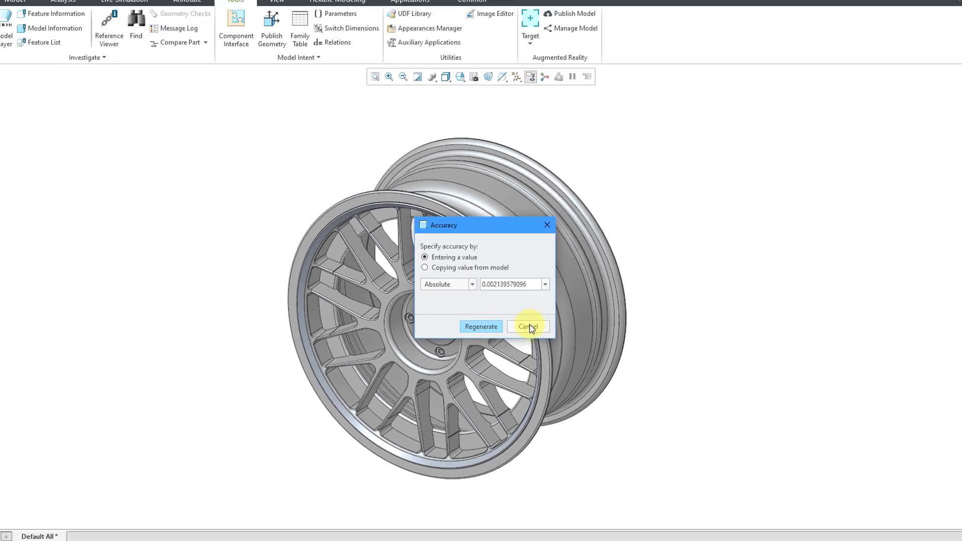
pyautogui.click(591, 379)
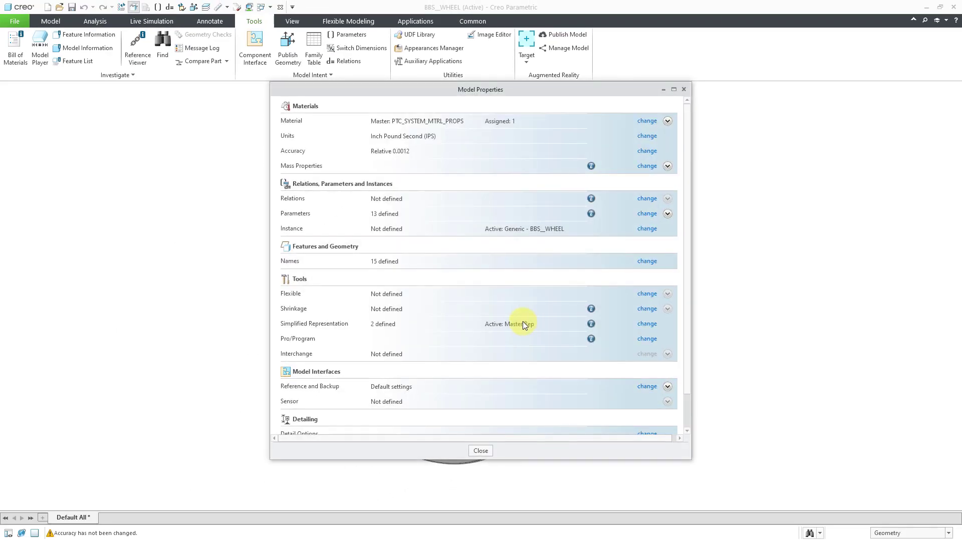
pyautogui.click(485, 449)
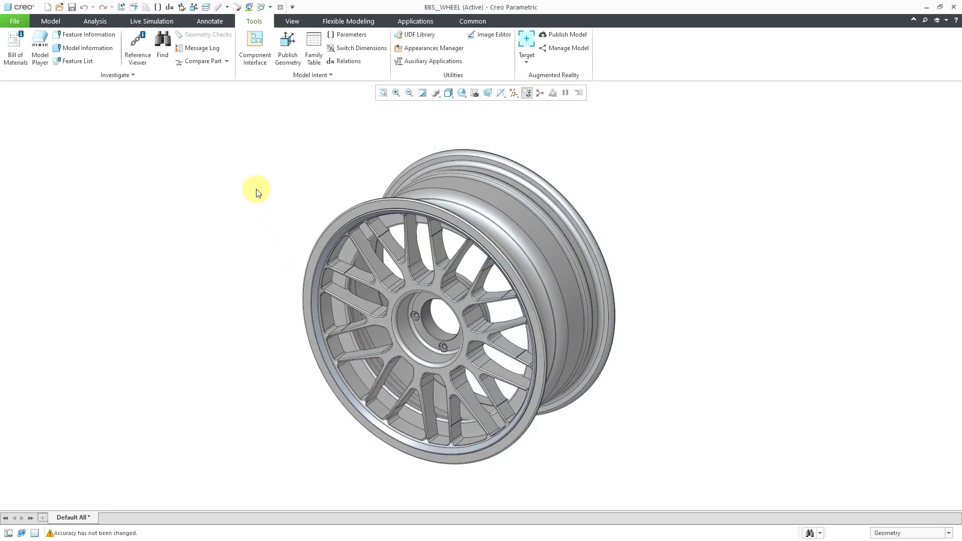
# Switch to the 1_FORMULA_SAE_RACECAR assembly window and display the Model Size bounding box of the chassis part.
pyautogui.click(270, 7)
pyautogui.click(278, 19)
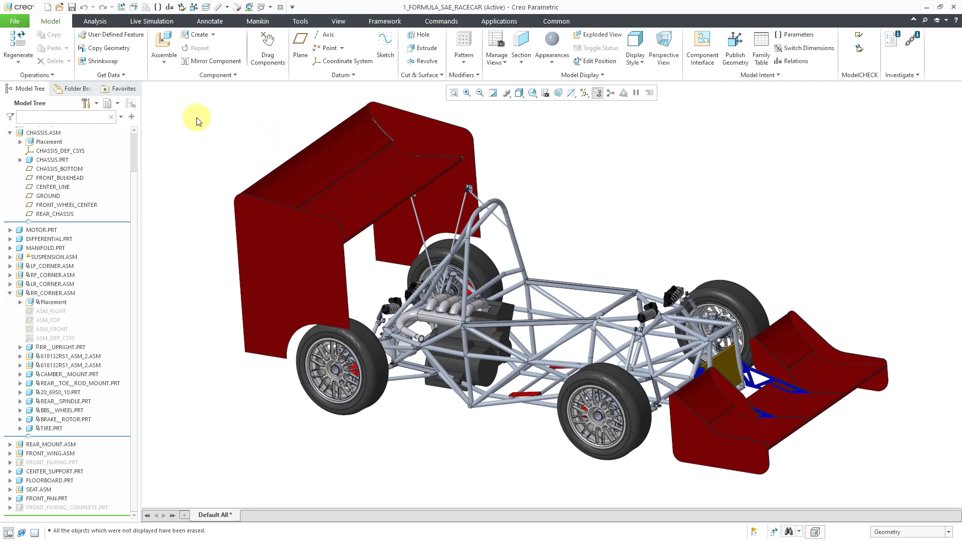
pyautogui.click(306, 19)
pyautogui.click(131, 86)
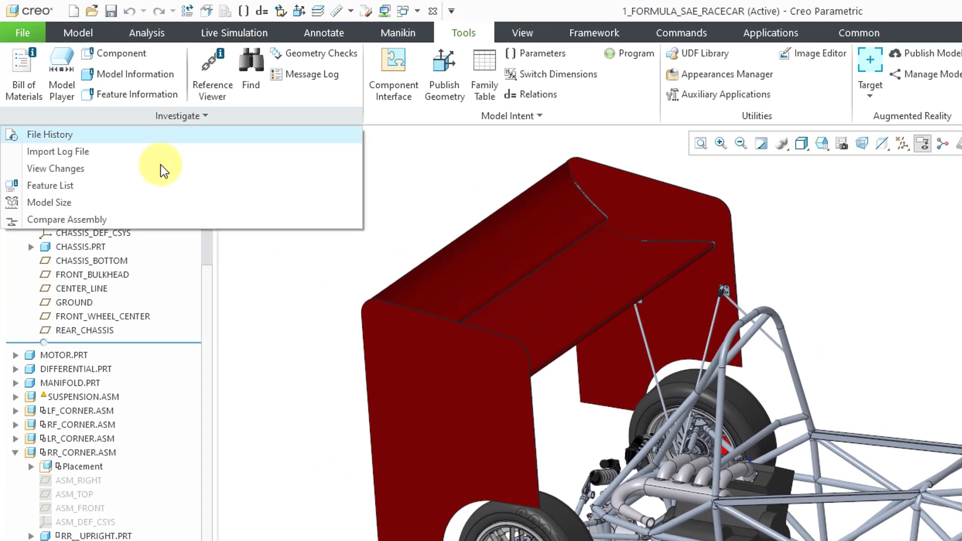
pyautogui.click(151, 202)
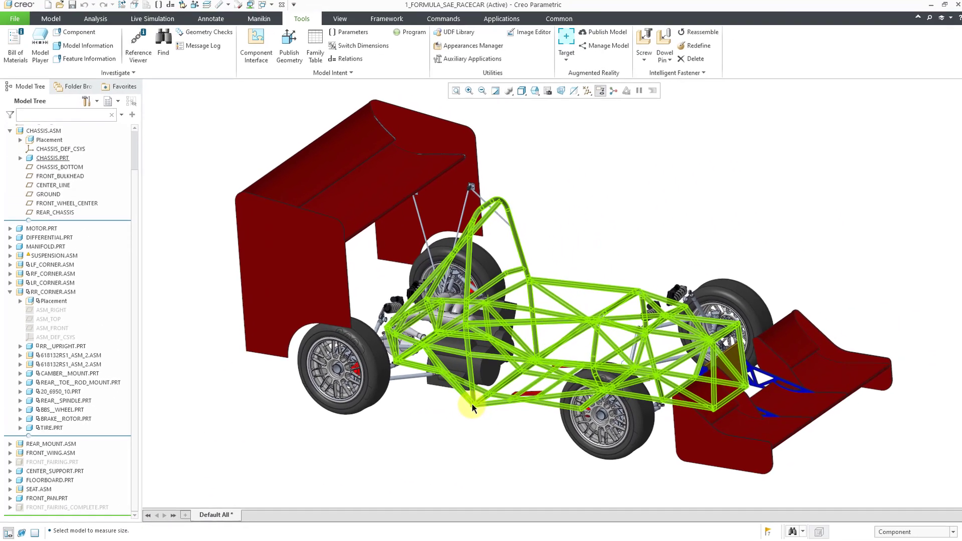
pyautogui.click(471, 406)
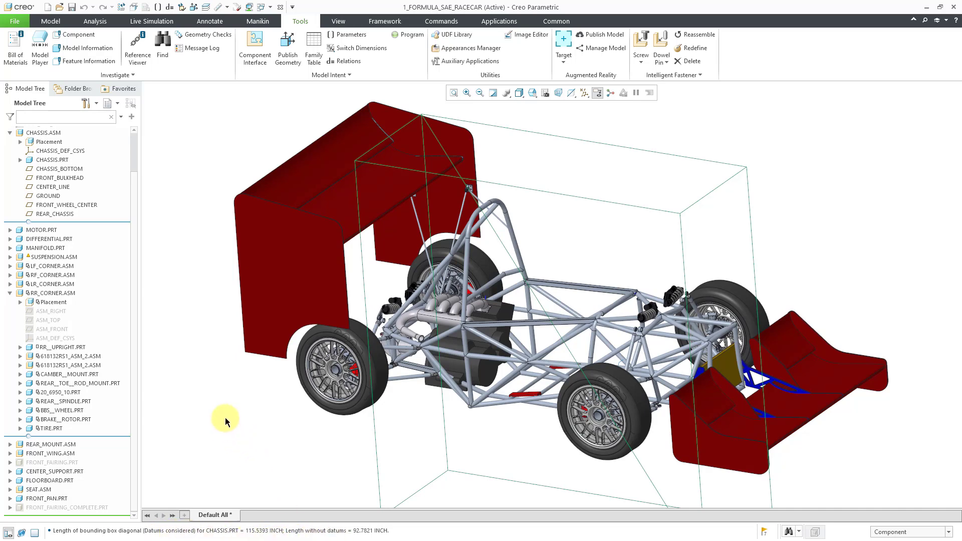
# Display the Model Size bounding box of the entire top-level race car assembly.
pyautogui.click(120, 75)
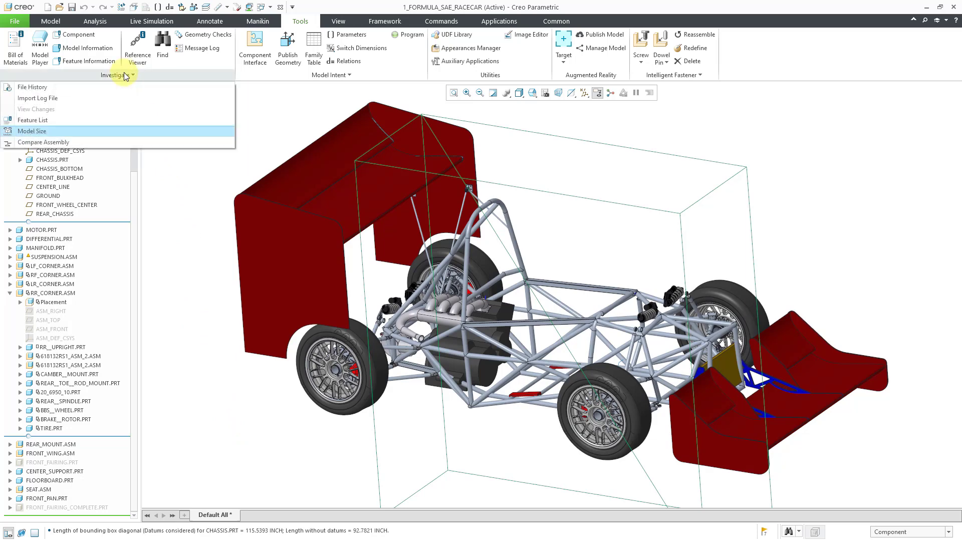
pyautogui.click(104, 131)
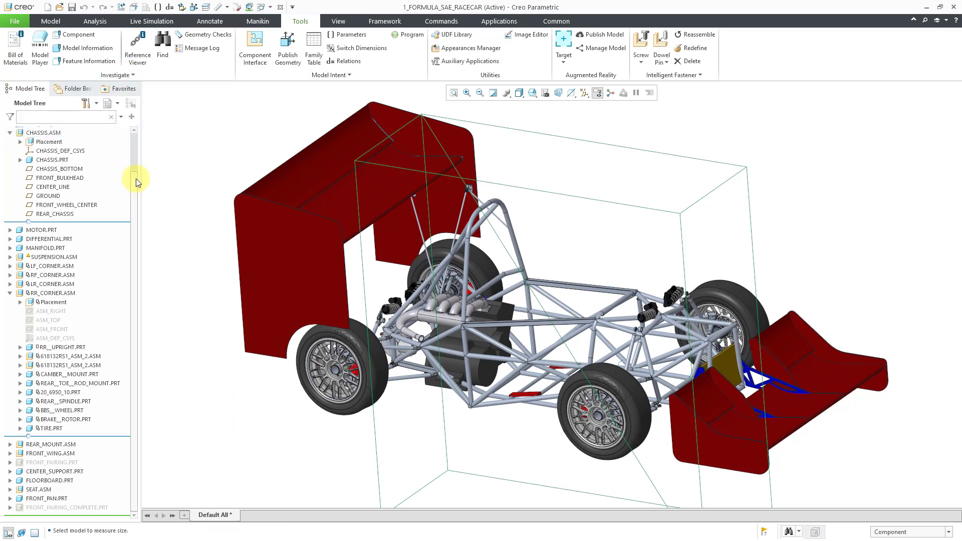
pyautogui.moveTo(135, 180); pyautogui.dragTo(133, 138)
pyautogui.click(90, 131)
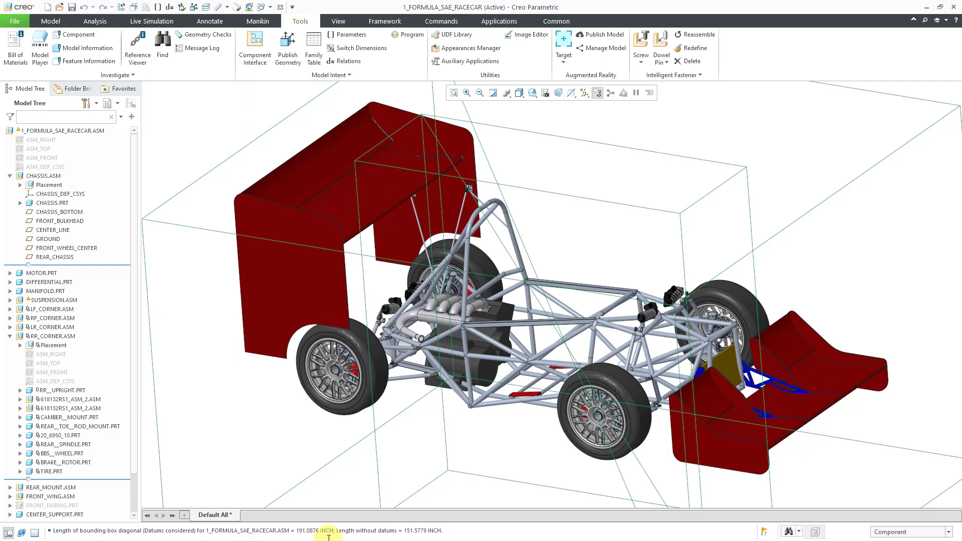
# Run an interactive ModelCHECK on all levels of the race car assembly.
pyautogui.click(52, 21)
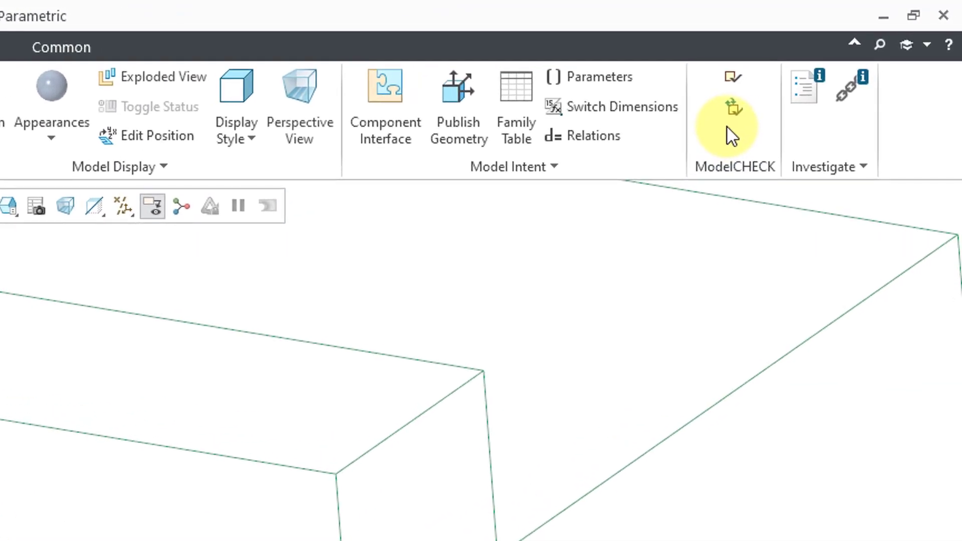
pyautogui.click(741, 82)
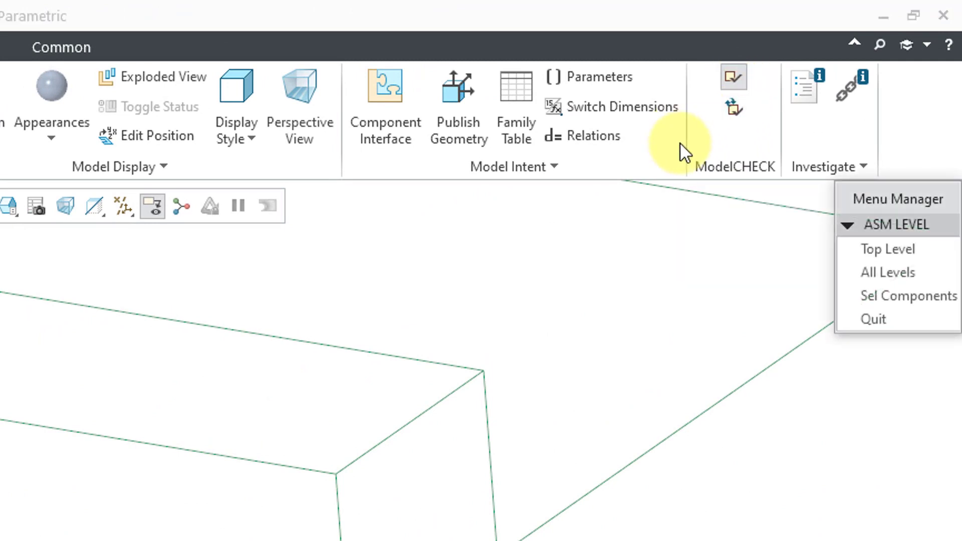
pyautogui.click(880, 270)
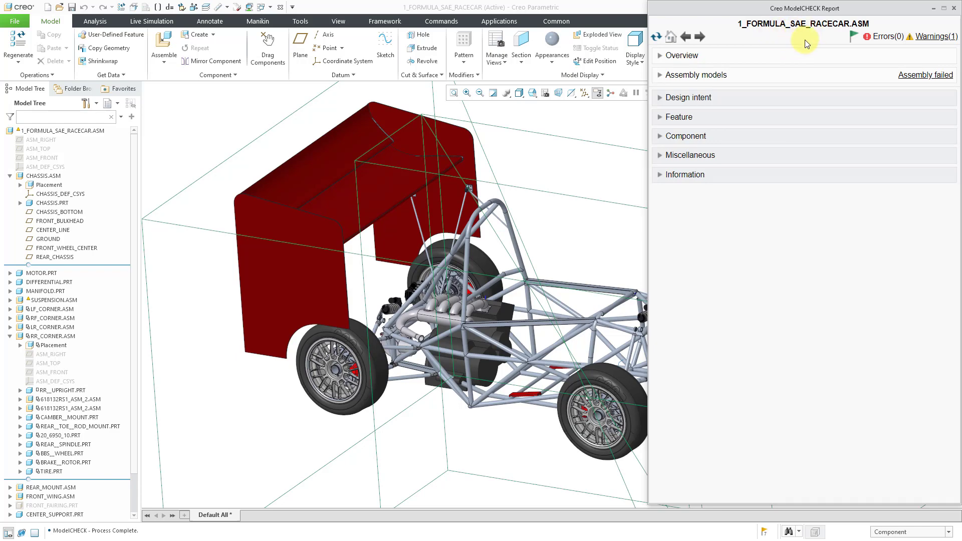
# Examine the Model Overall Size entry in the information section of the assembly's ModelCHECK report.
pyautogui.click(660, 175)
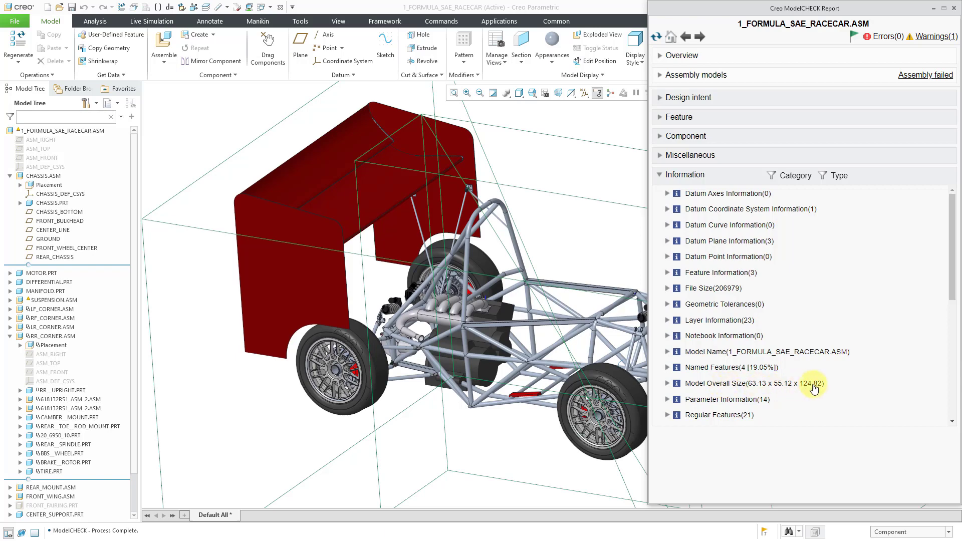
pyautogui.click(666, 383)
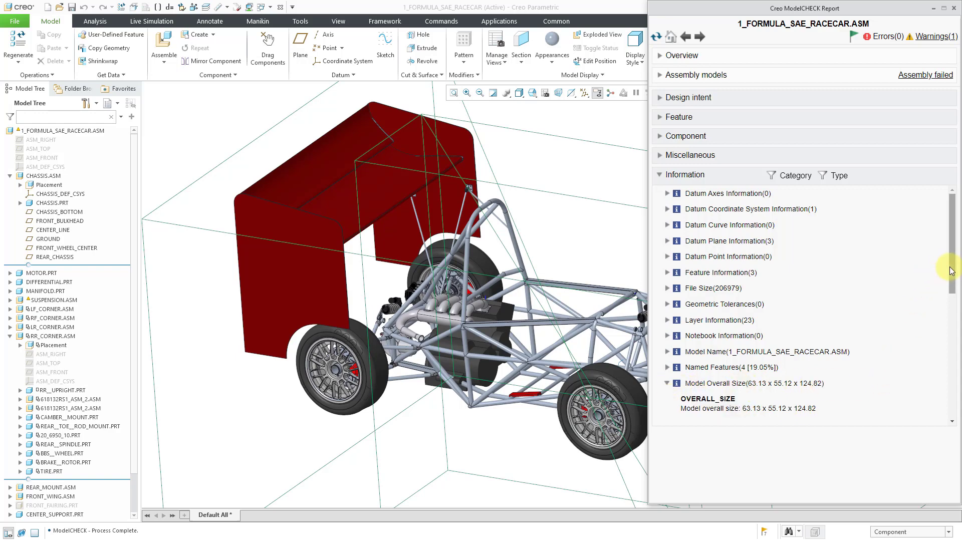
pyautogui.scroll(-1, 944, 273)
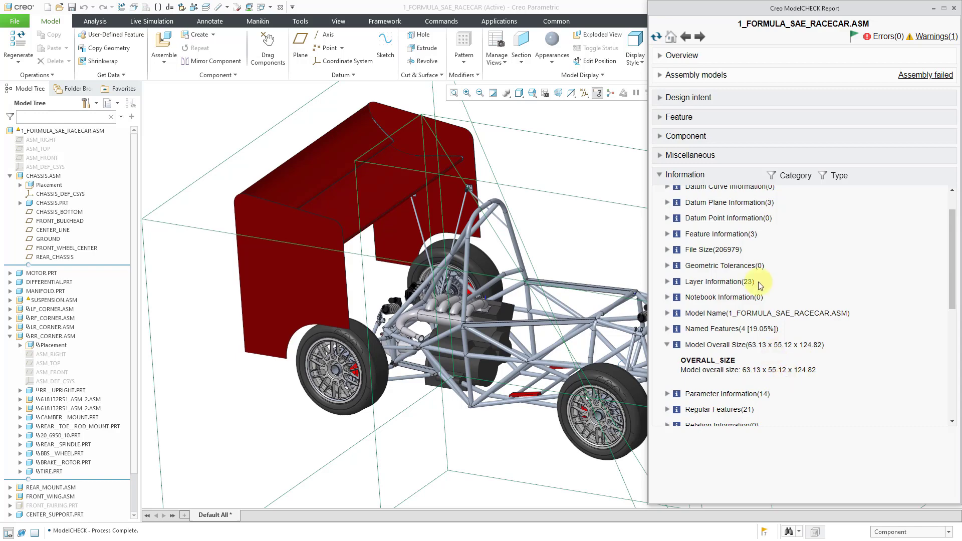
# Open the ModelCHECK report for MANIFOLD.PRT from the assembly models and examine its Model Overall Size information.
pyautogui.click(659, 75)
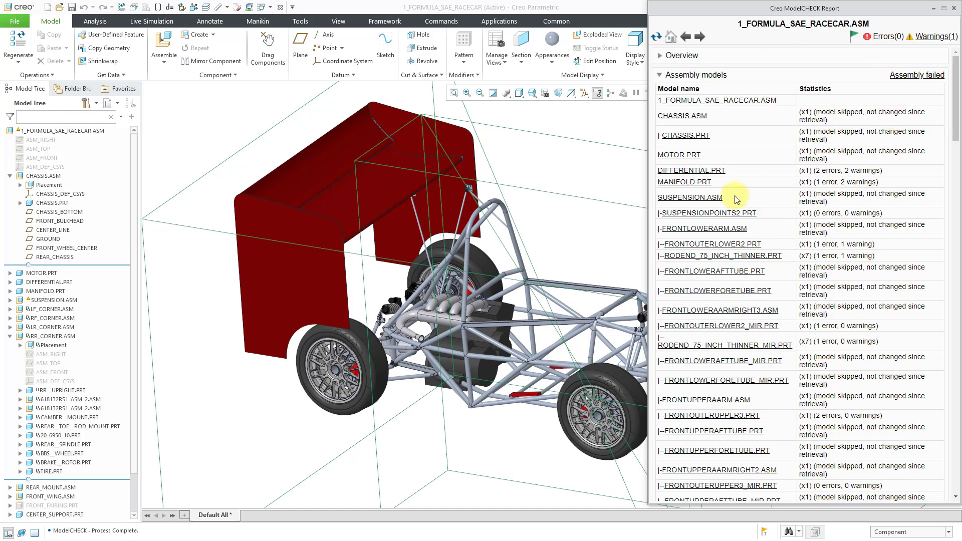
pyautogui.click(696, 182)
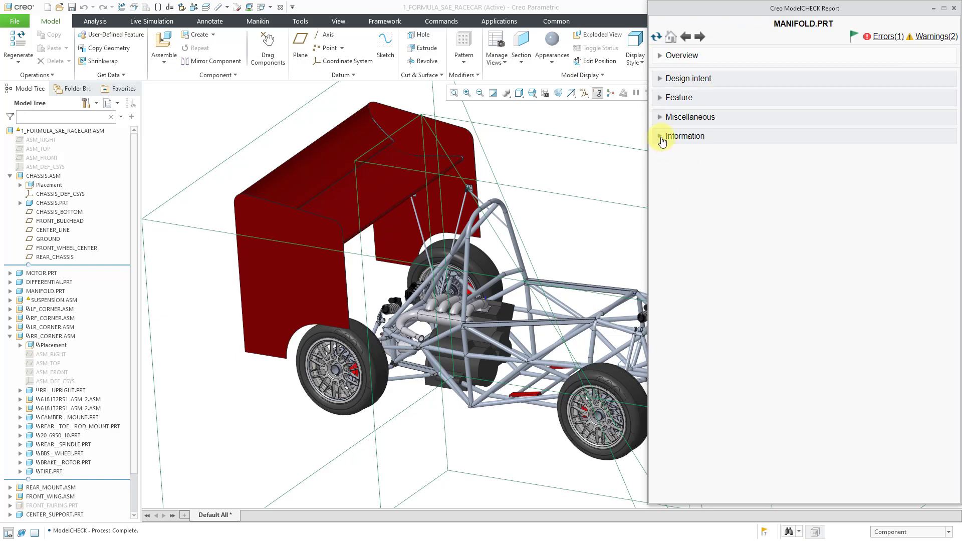
pyautogui.click(661, 139)
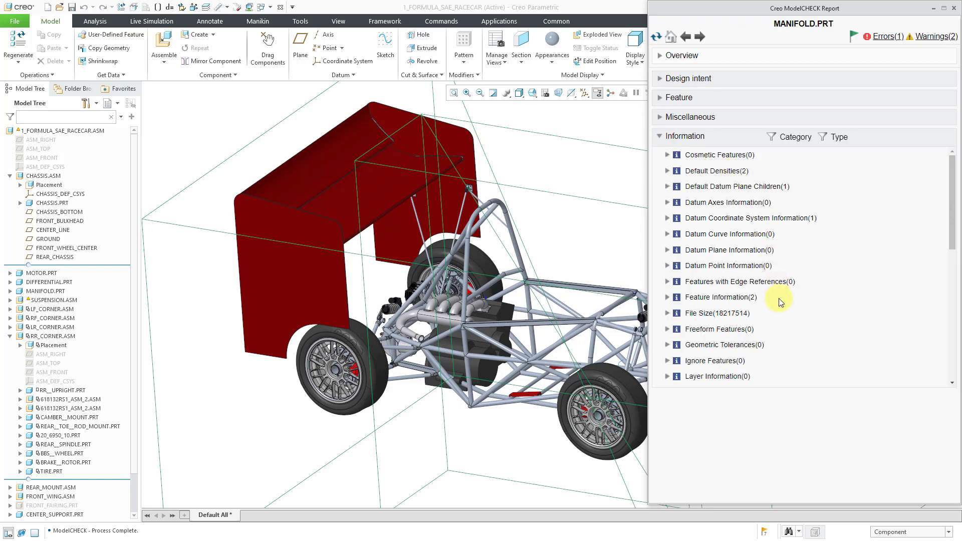
pyautogui.moveTo(952, 227); pyautogui.dragTo(946, 316)
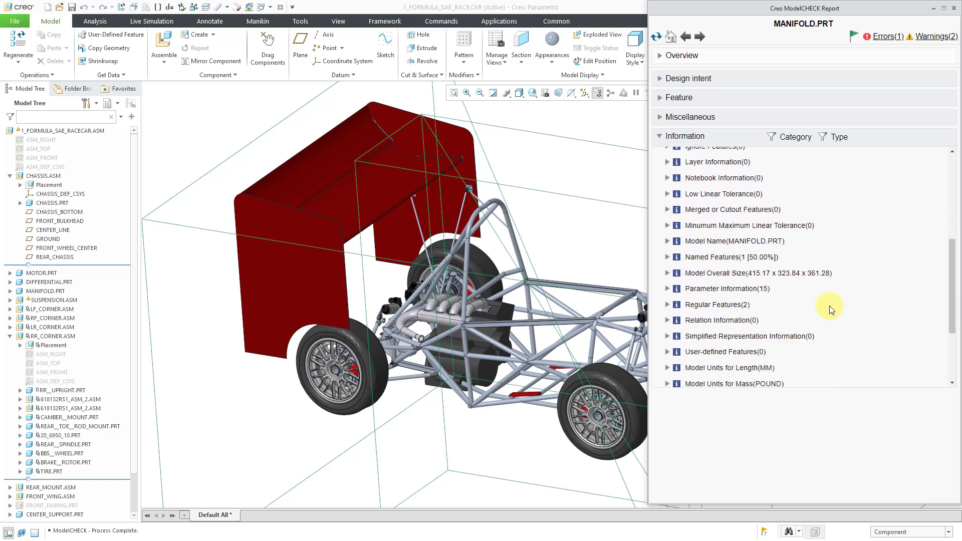
pyautogui.click(749, 275)
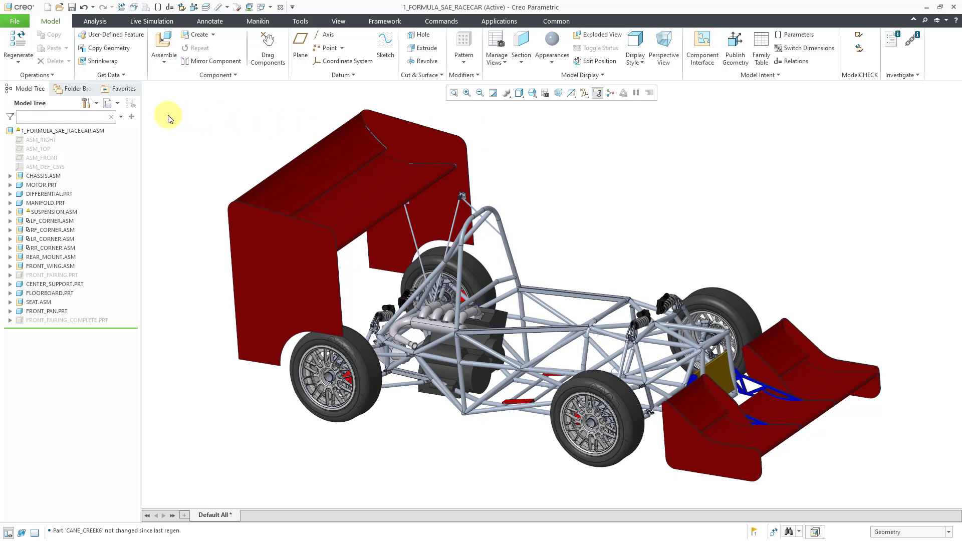
# Add the Model Size info column to the race car assembly's model tree.
pyautogui.click(103, 106)
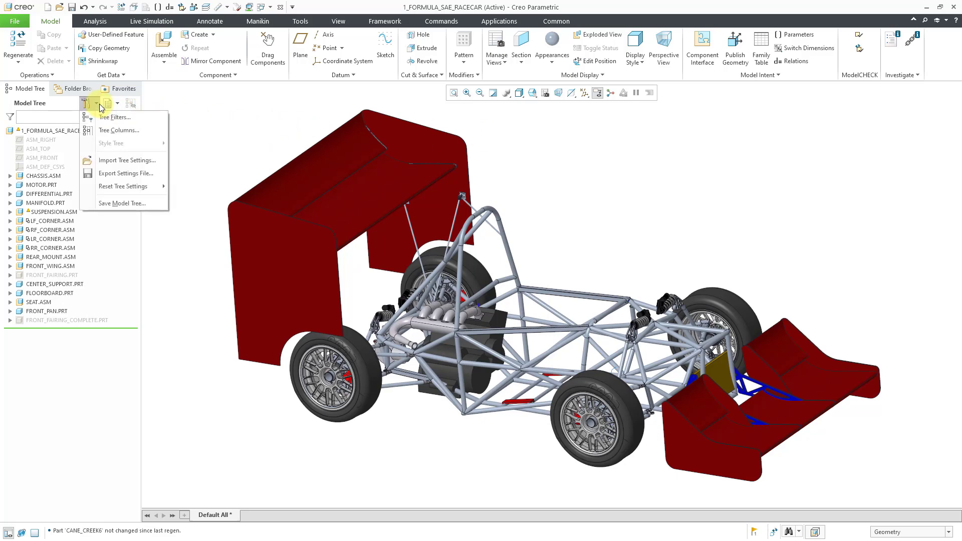
pyautogui.click(104, 130)
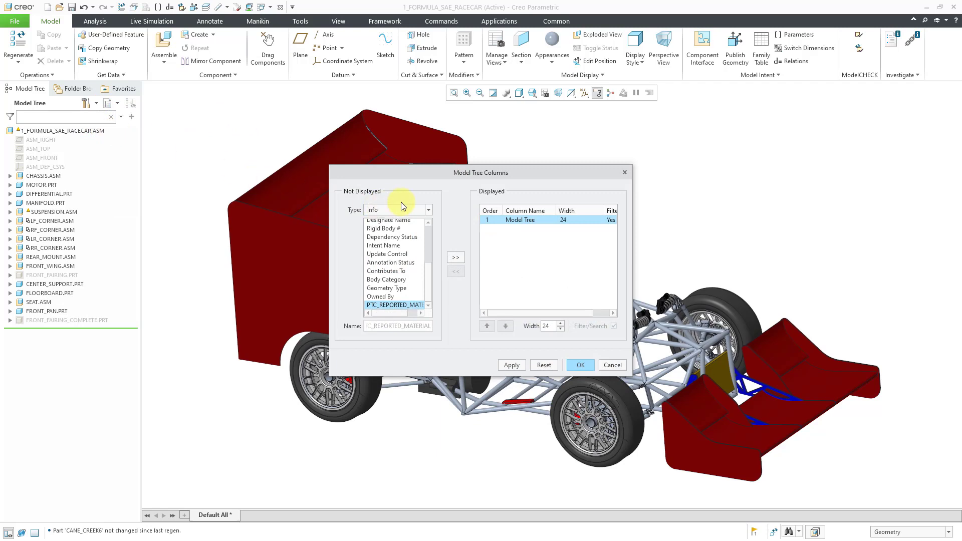
pyautogui.moveTo(426, 268); pyautogui.dragTo(430, 248)
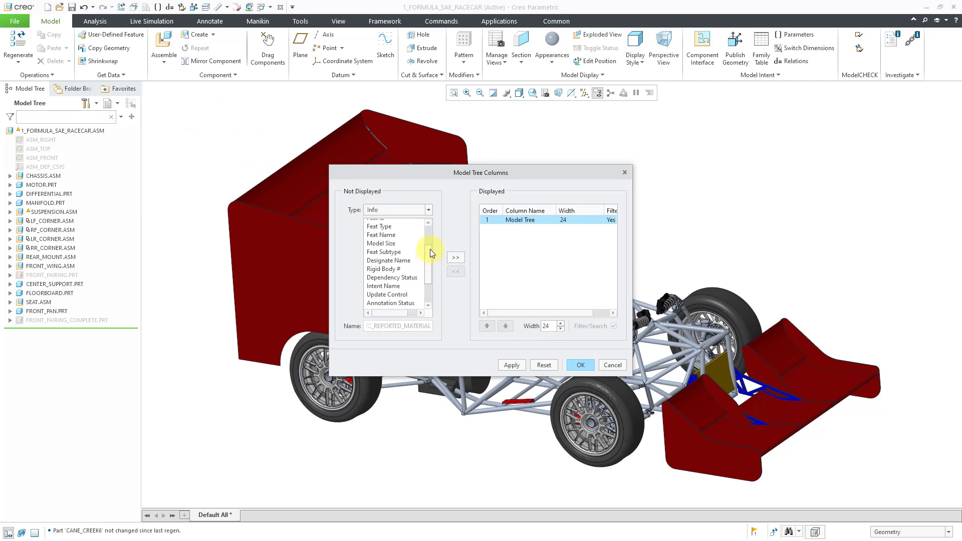
pyautogui.click(387, 244)
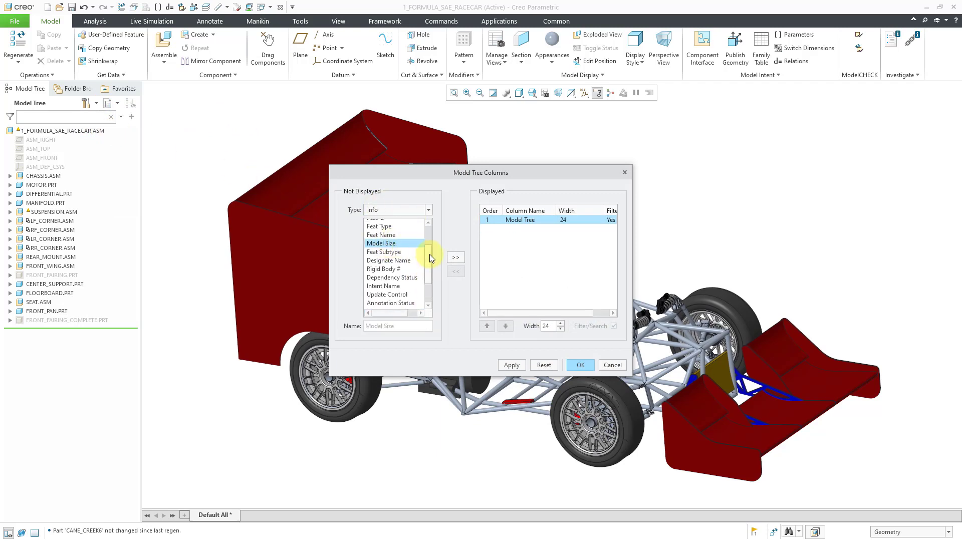
pyautogui.click(454, 259)
pyautogui.click(581, 365)
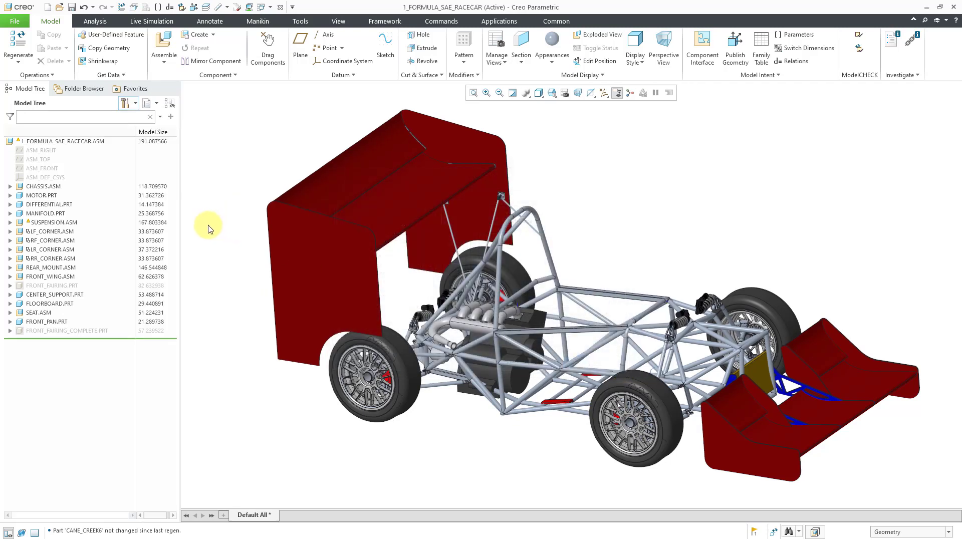